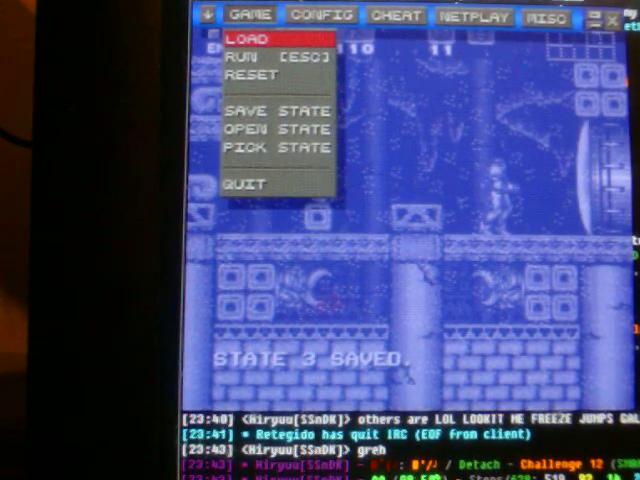
- Close the ZSNES GAME menu after the state 3 save and resume Super Metroid
key("Escape")
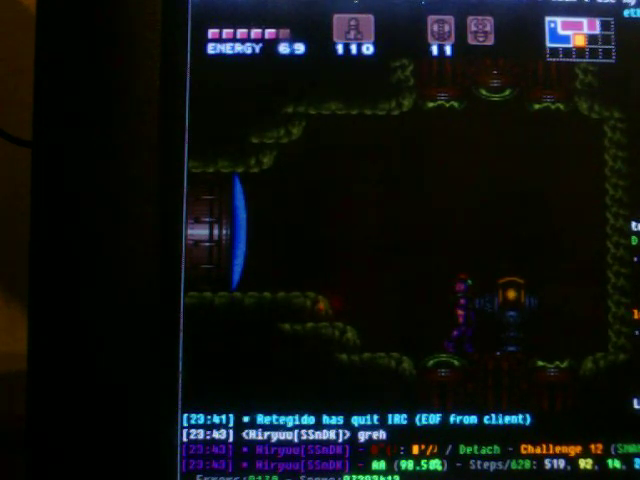
- Select power bombs, lay one to light the room, and exit through the left blue door
key("space")
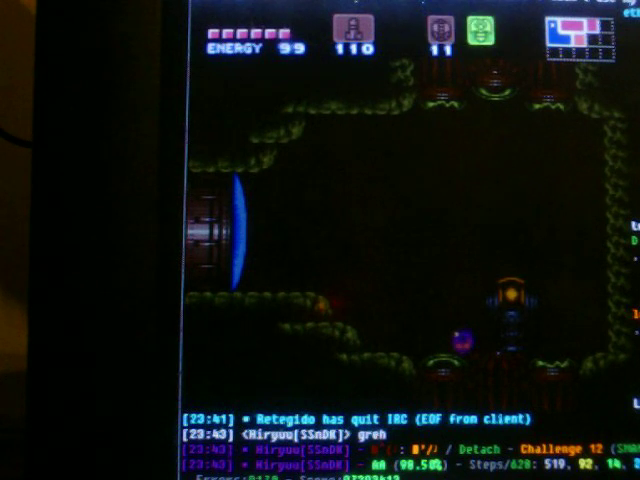
key("x")
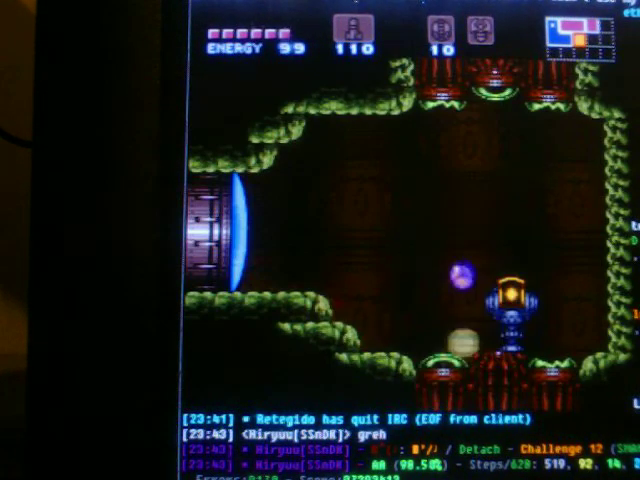
key("Left")
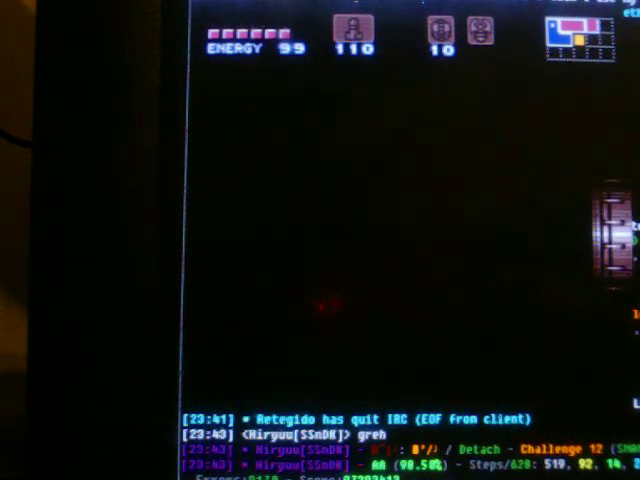
key("Left")
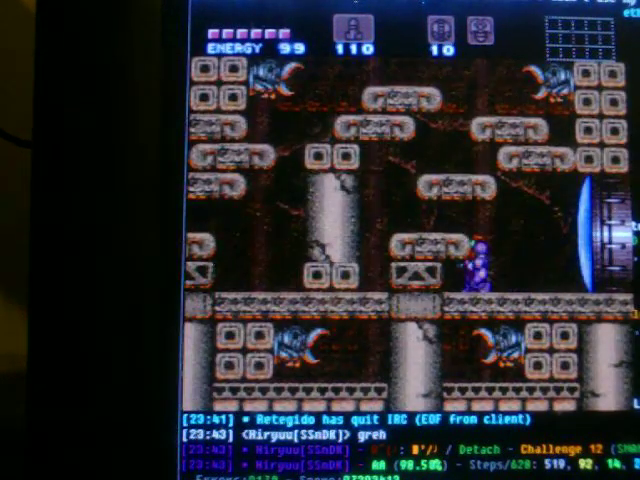
- Morph into a ball, drop another power bomb, and move onto the higher left platform
key("Down")
key("Down")
key("space")
key("space")
key("space")
key("space")
key("x")
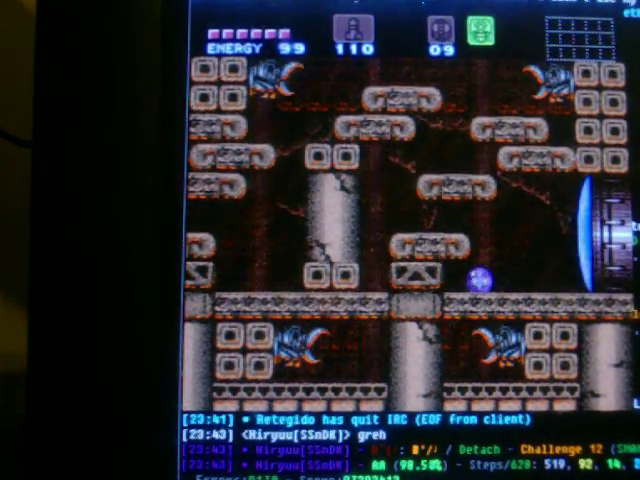
key("Up")
key("Left")
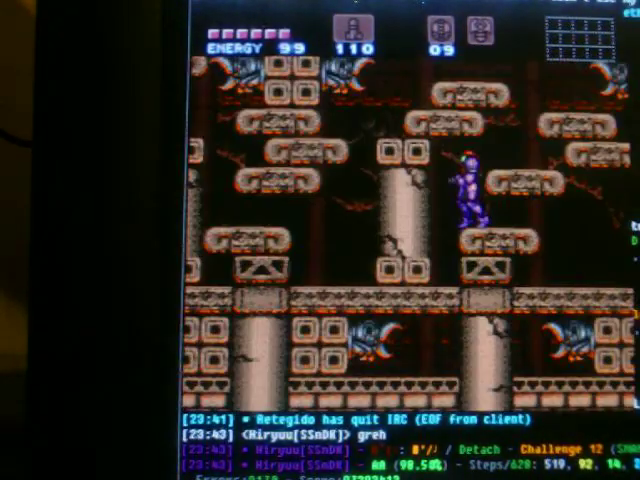
key("space")
key("space")
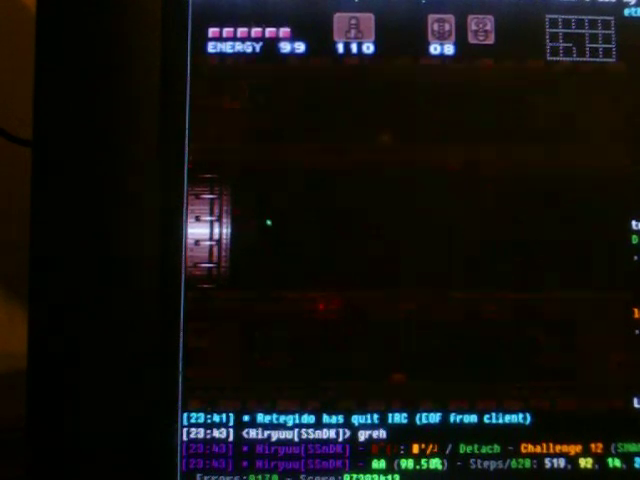
- Quick-save the game to the current state slot with Shift+F3 near the left door
key("shift+F3")
- Save the game into state slot 2, then move Samus left toward the red cave
key("F3")
key("Left")
key("Return")
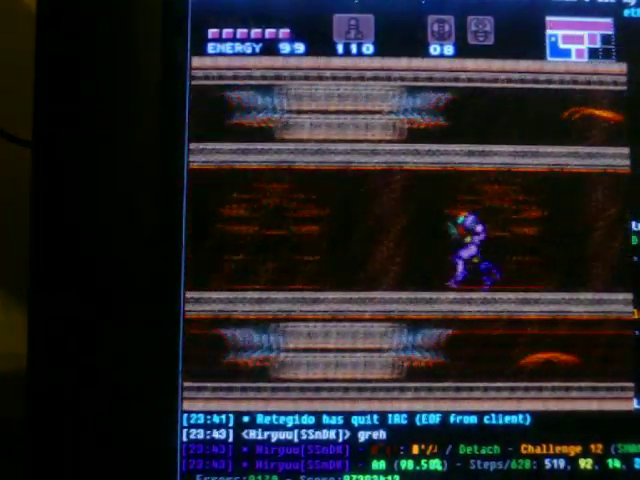
key("Left")
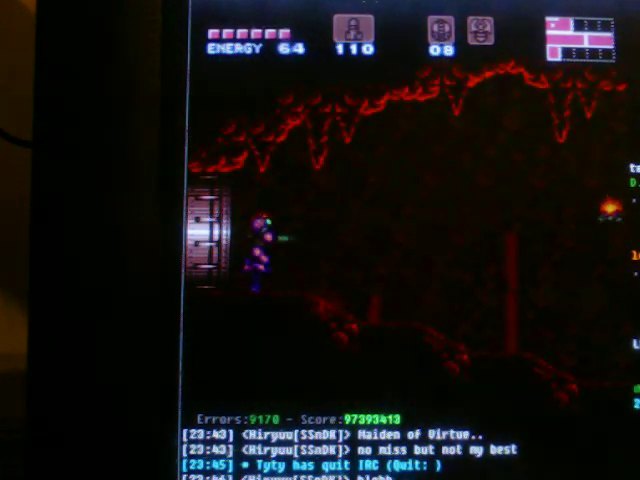
- Pause to view the Norfair map, pan it up, down and right, then unpause
key("Return")
key("Up")
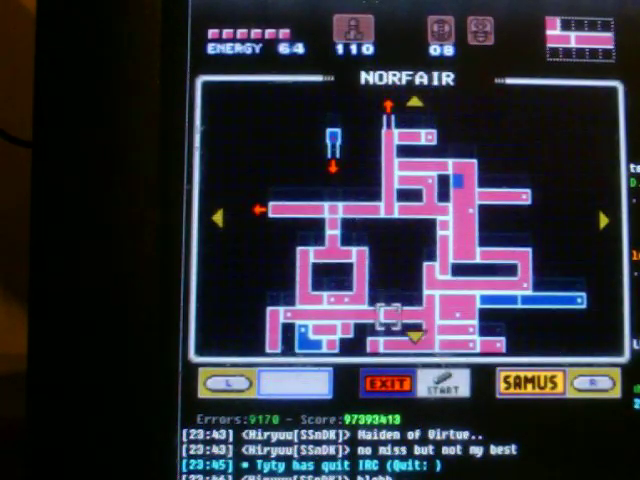
key("Down")
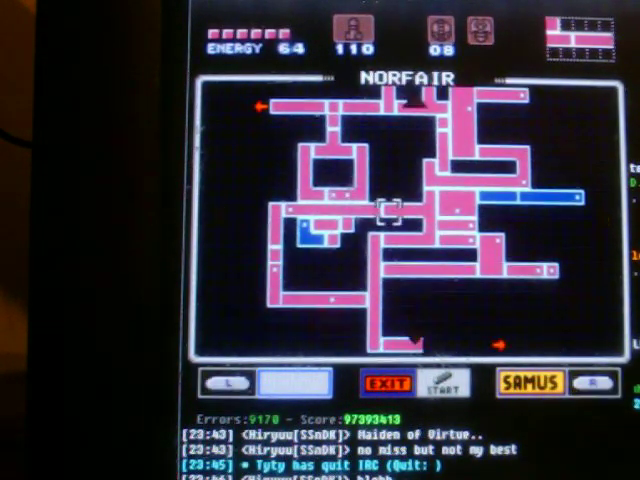
key("Up")
key("Up")
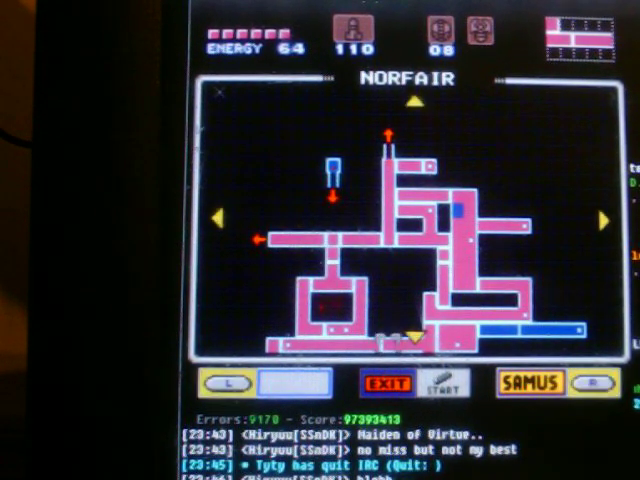
key("Down")
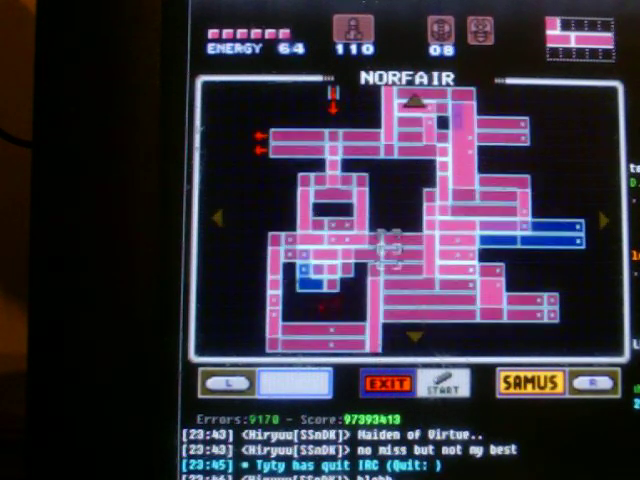
key("Right")
key("Up")
key("Return")
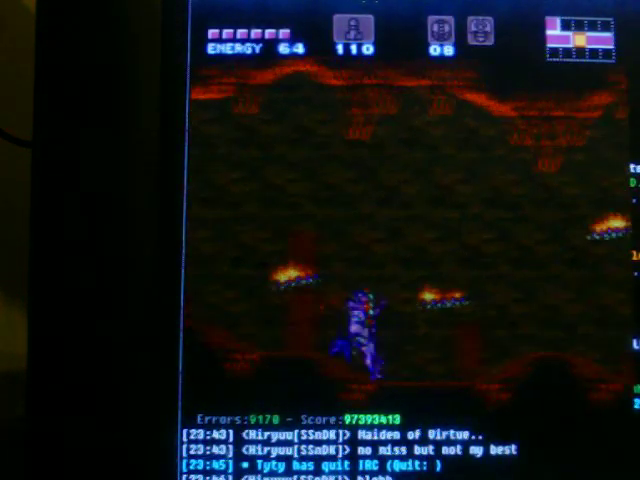
- Climb the shaft, pass the blue door, and roll through the low corridor as a morph ball
key("Right")
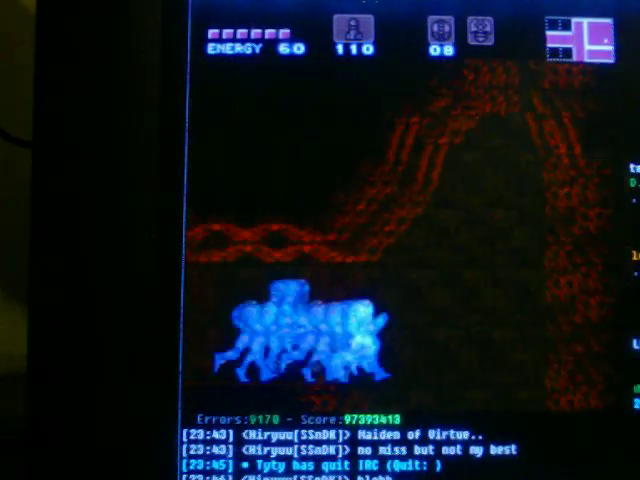
key("Up")
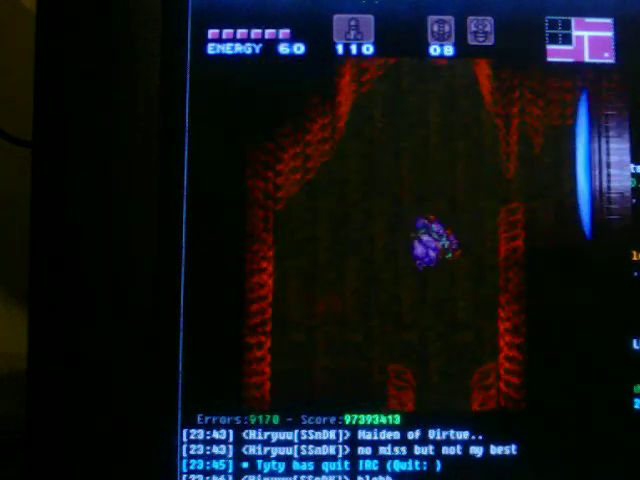
key("Right")
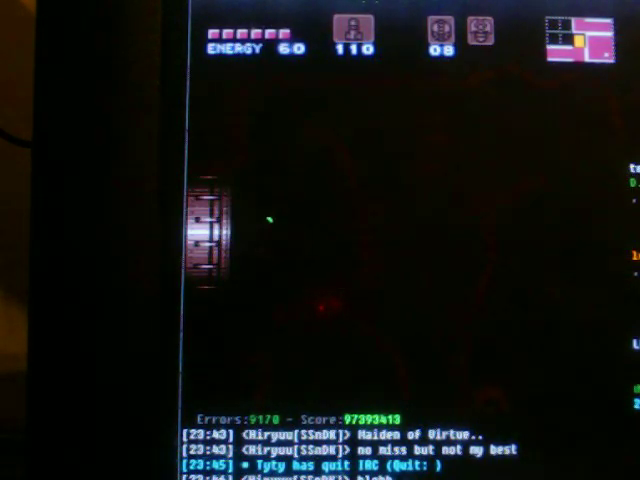
key("Right")
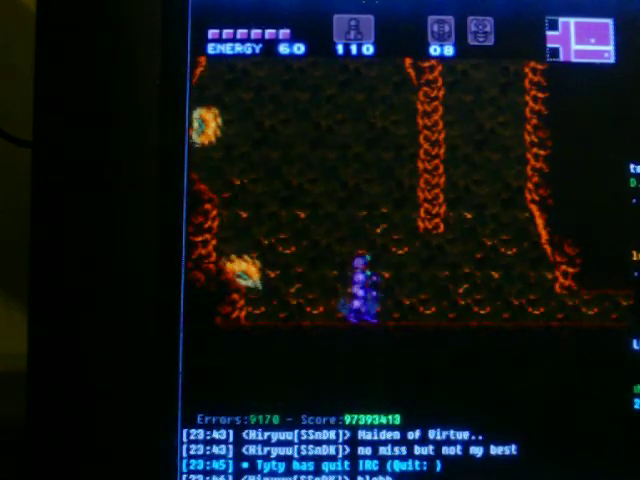
key("Down")
key("Right")
key("Right")
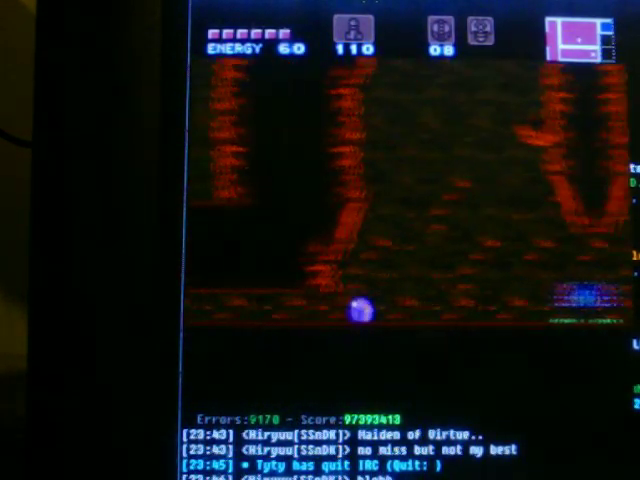
- Stand up beside the enemy, leave the cave, and spin-jump right across the lava room
key("Up")
key("Right")
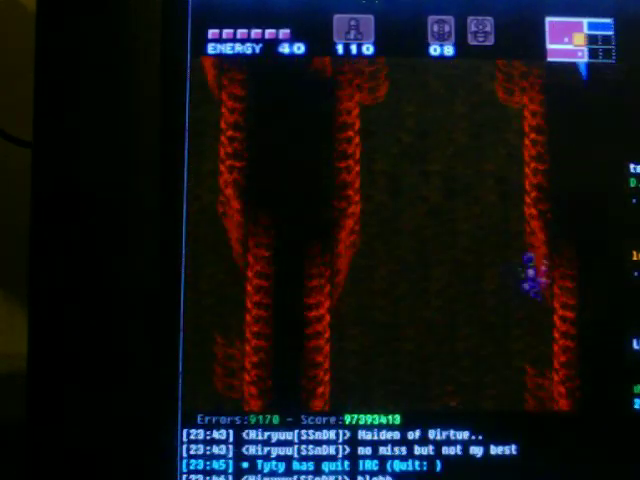
key("Right")
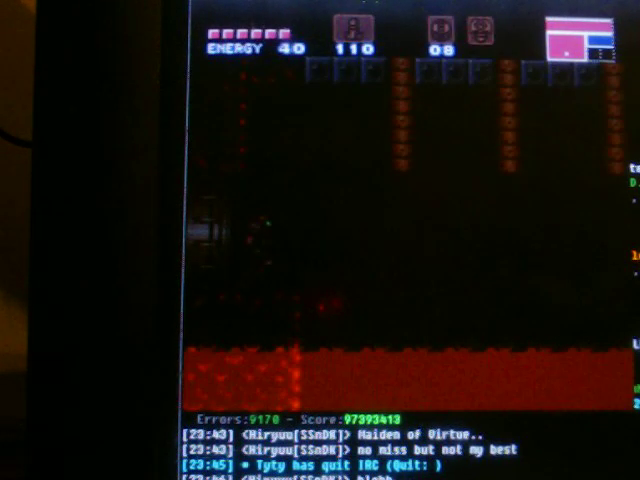
key("Right")
key("Right")
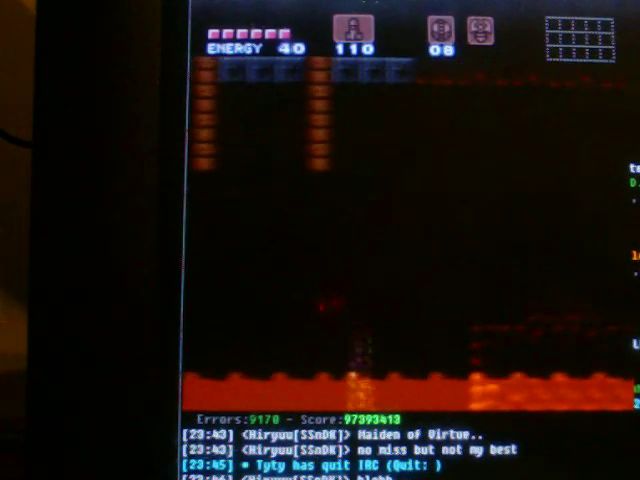
key("Right")
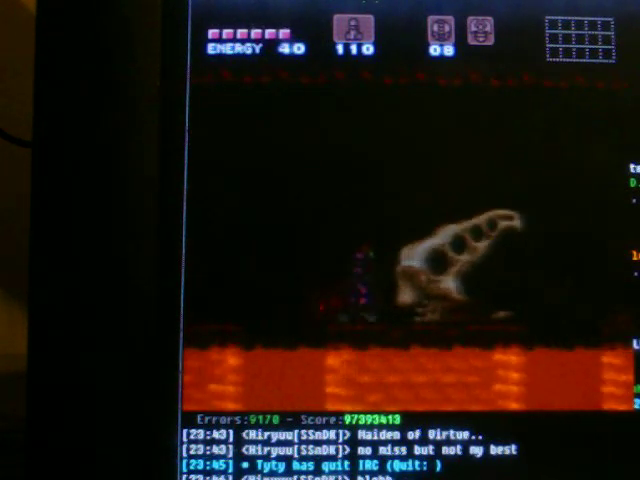
key("Right")
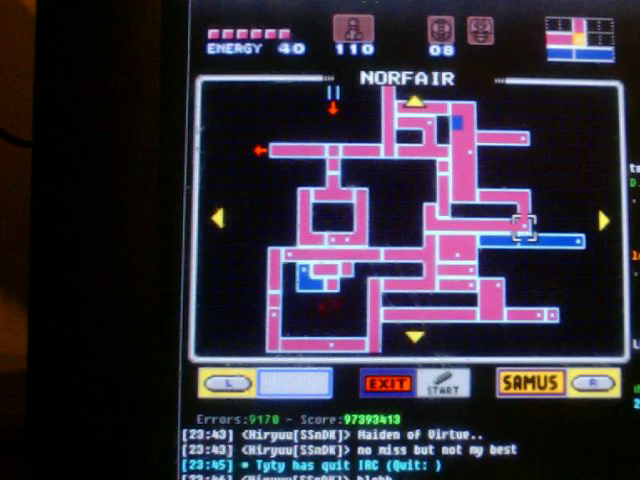
- Pan the Norfair map up and left, unpause, and steer Samus right down the shaft
key("Up")
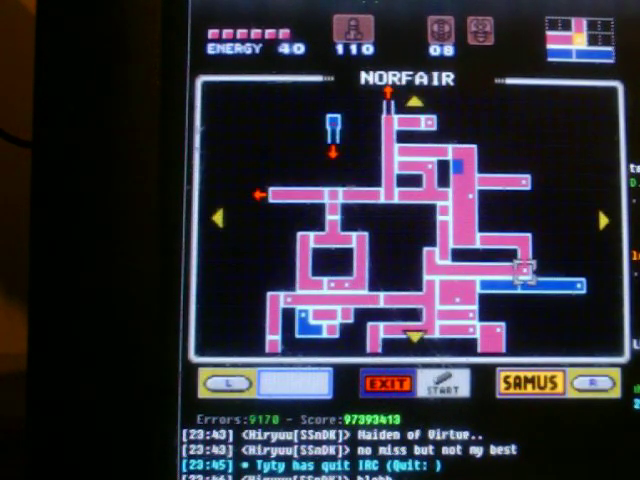
key("Left")
key("Return")
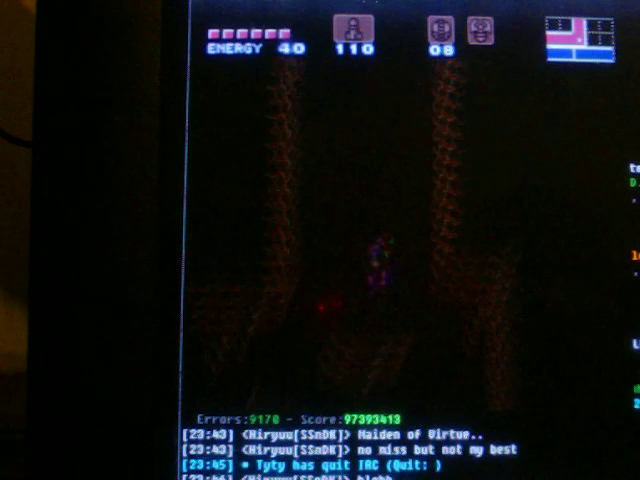
key("Right")
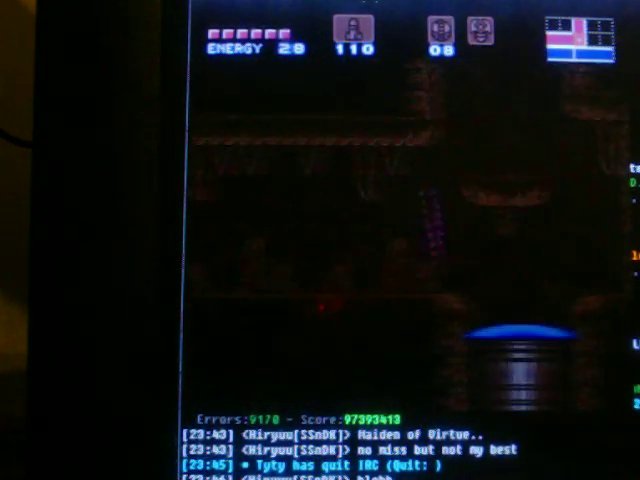
- Check the Norfair map, keep exploring until energy reaches 95, then select power bombs
key("Return")
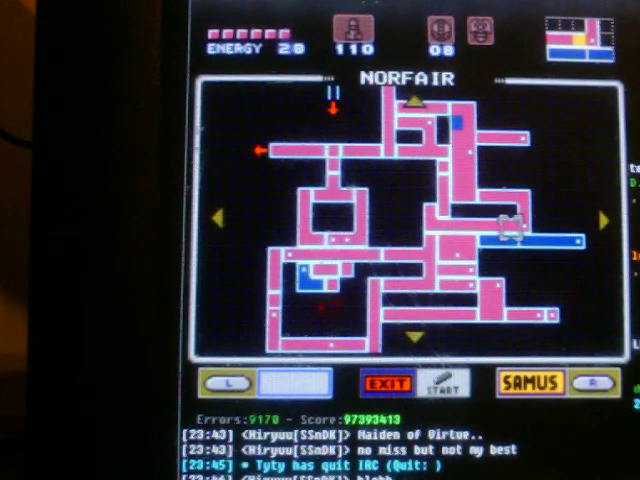
key("Return")
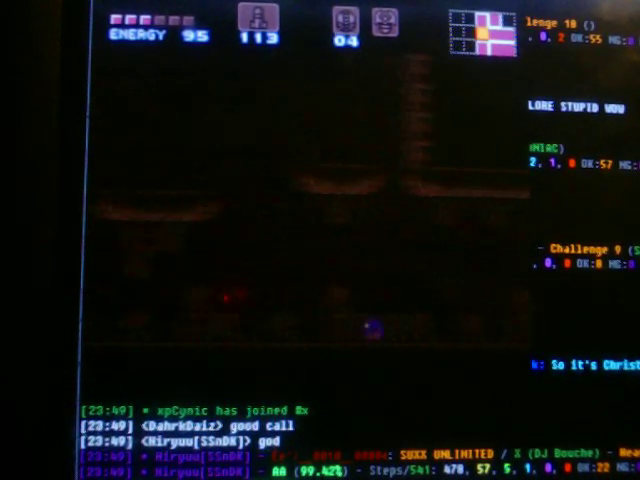
key("space")
key("space")
- Lay a power bomb, grab the Power Bomb expansion to reach 08, and pan the map up
key("x")
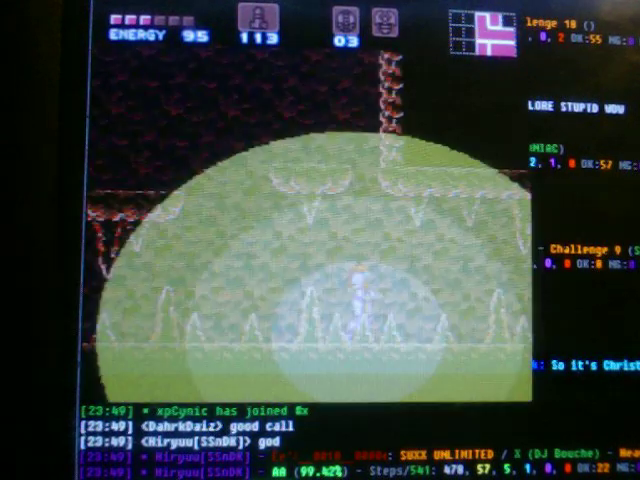
key("Right")
key("Right")
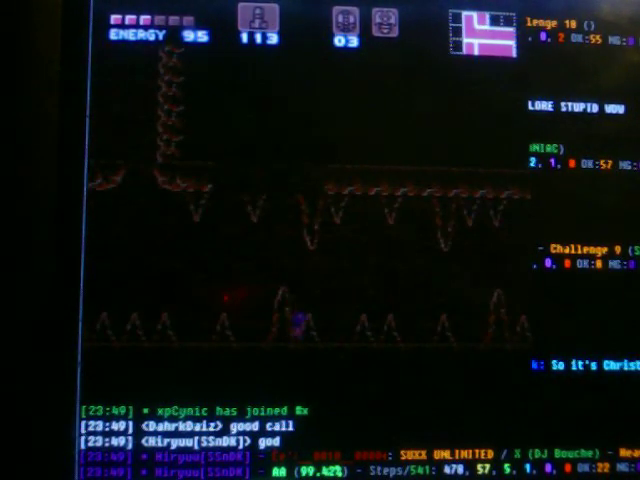
key("Right")
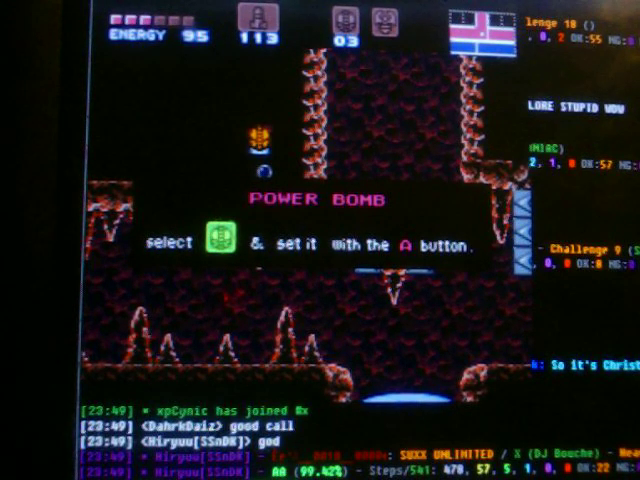
key("x")
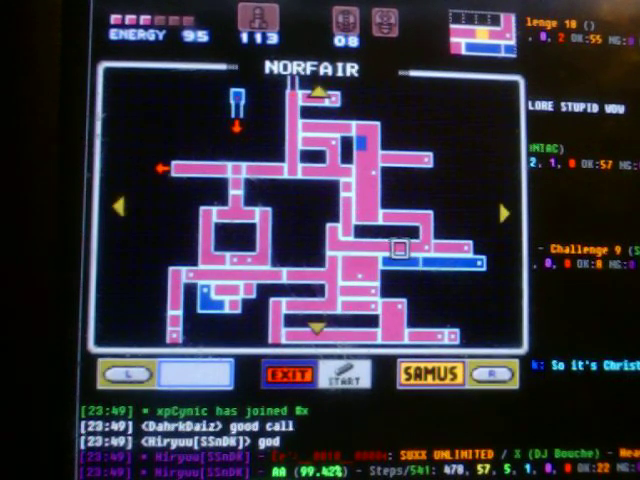
key("Up")
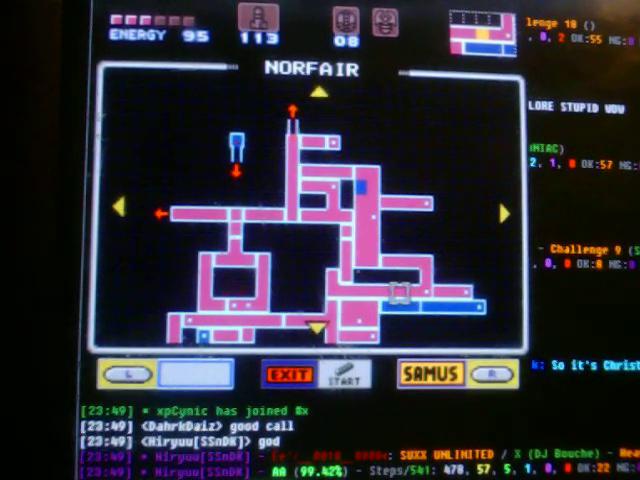
- Unpause and continue through the Norfair cave rooms while energy falls to 05
key("Return")
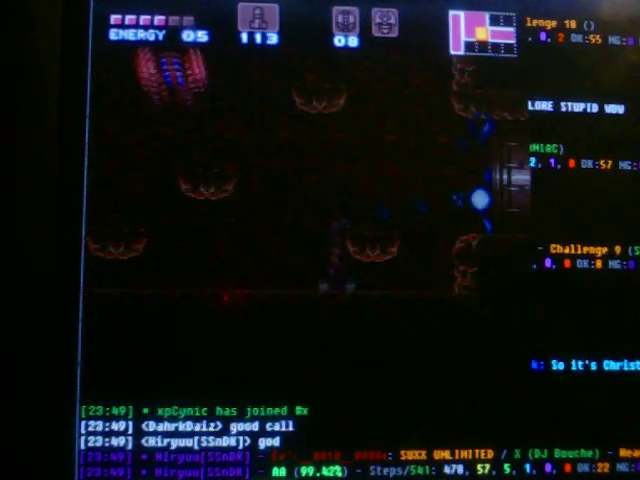
- Check the Norfair map, then reload save state 2 with energy back at 76
key("Return")
key("Return")
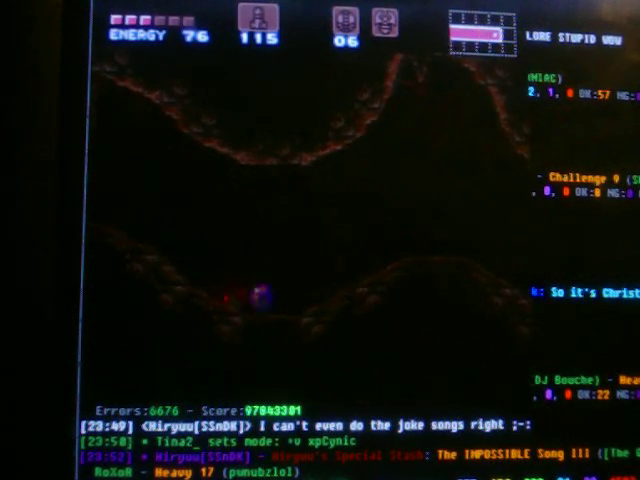
key("F2")
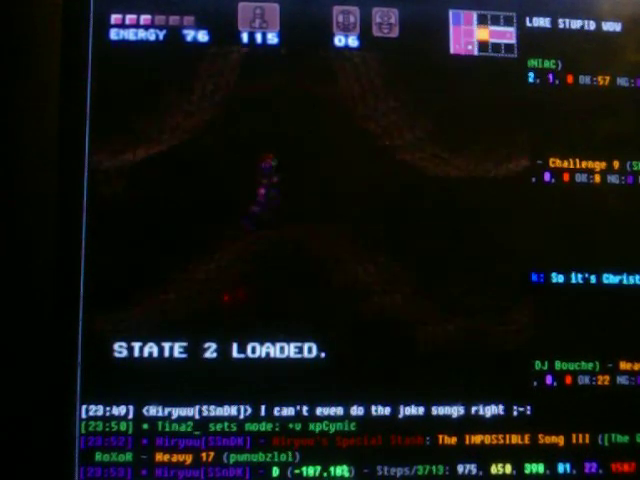
- Reload state 2 three times, cross the room rightward, then view the Norfair map's left edge
key("Right")
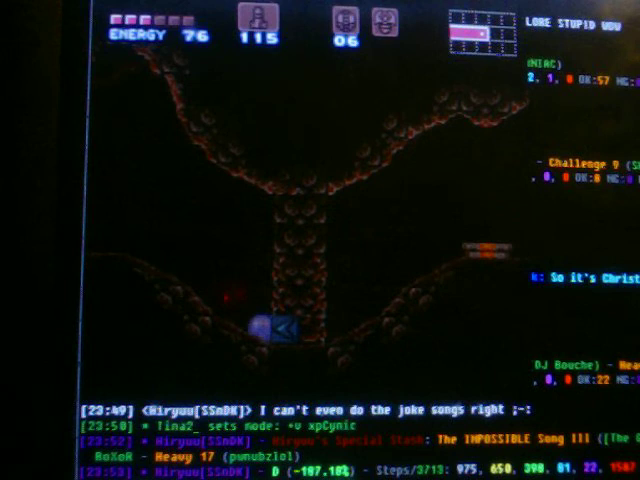
key("F2")
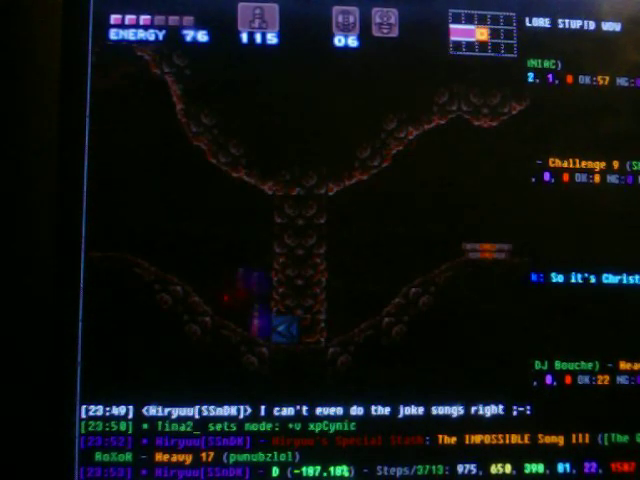
key("F2")
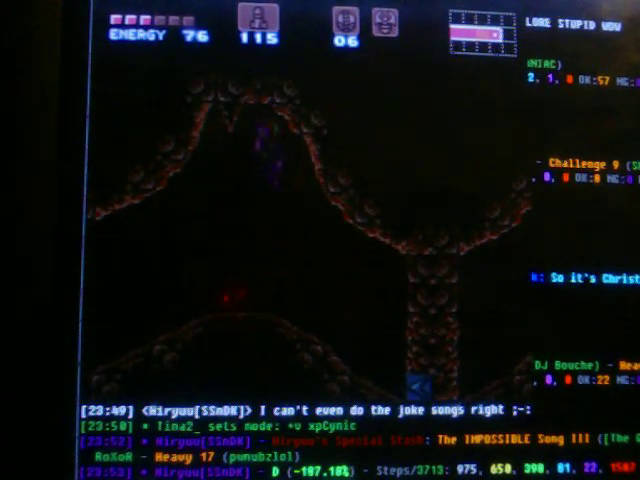
key("F2")
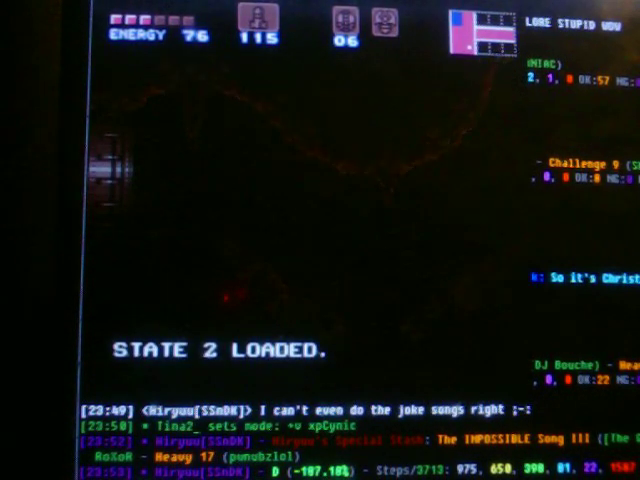
key("Right")
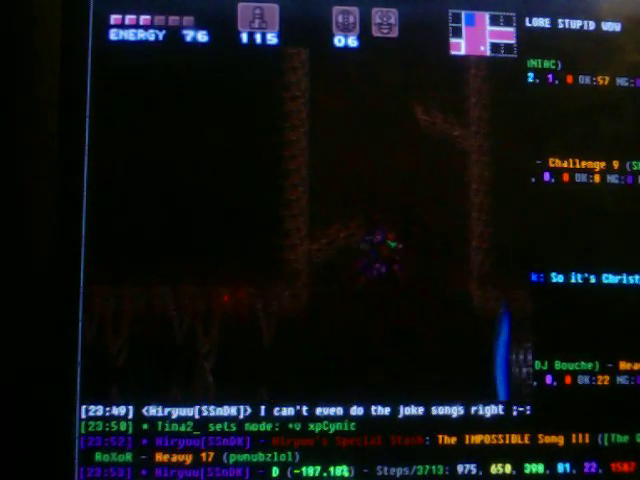
key("Return")
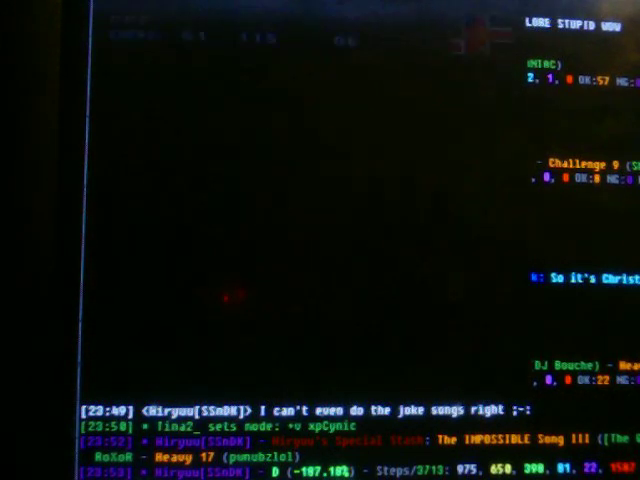
key("Left")
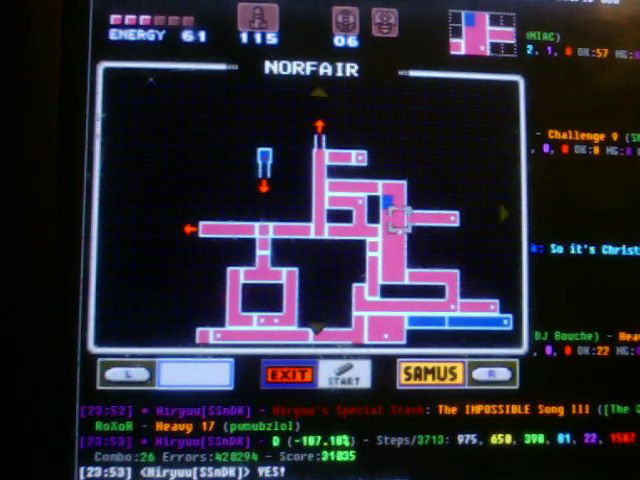
- Resume play to the cave platform at energy 51, checking the Norfair map once more
key("Return")
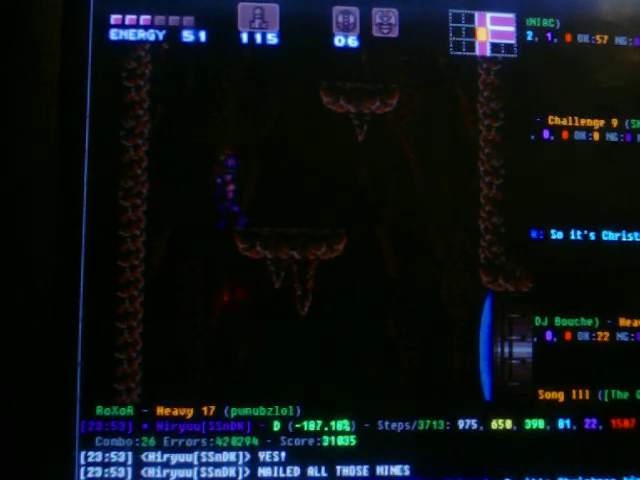
key("Return")
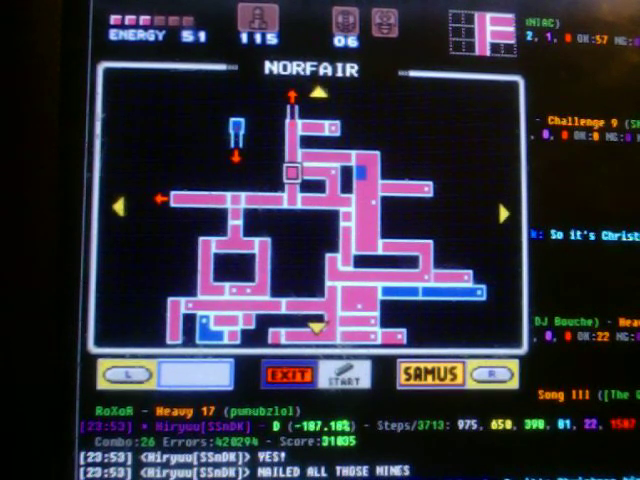
key("Return")
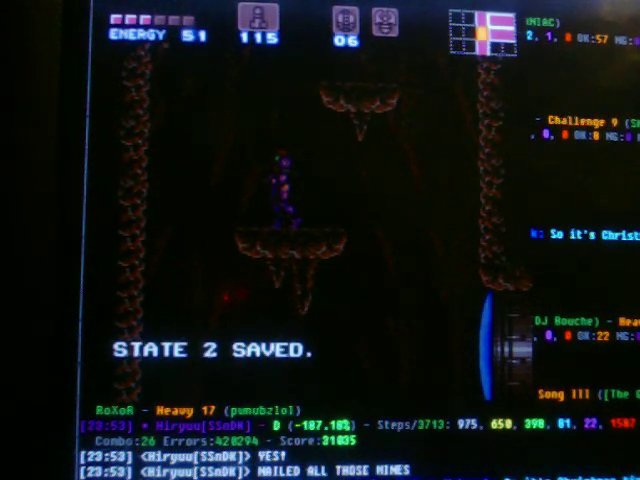
- Open the ZSNES game menu with its load and save-state options
key("Escape")
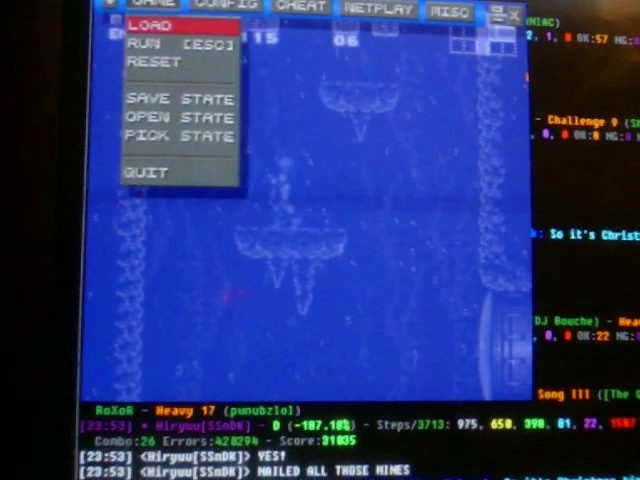